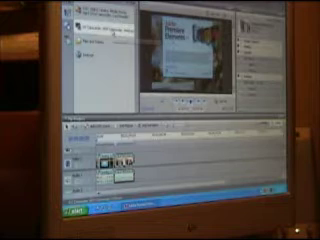
- Open the media folder to show the three imported recorded clips
double_click(95, 28)
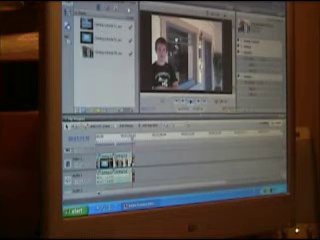
- Place the long recorded clip on the timeline and apply a clip command to it
drag(133, 160, 218, 160)
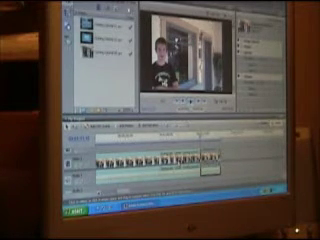
right_click(178, 163)
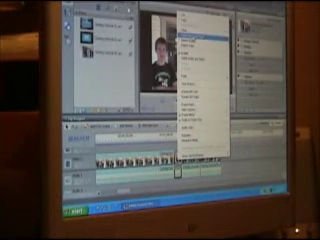
click(203, 37)
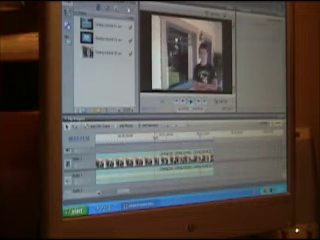
- Clear the short trailing clip from the end of the timeline
click(203, 160)
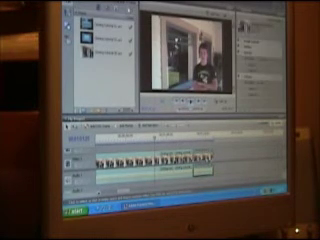
right_click(204, 158)
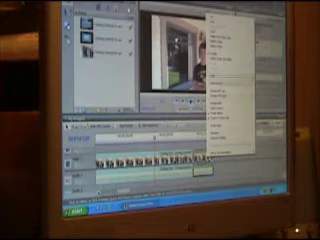
click(228, 31)
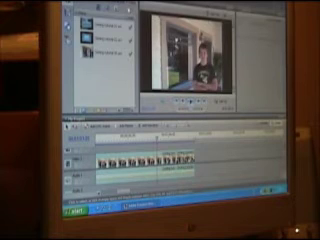
- Add the second recorded clip to the end of the timeline and apply a clip command
mouse_move(178, 170)
mouse_down()
mouse_move(190, 162)
mouse_move(186, 157)
mouse_up()
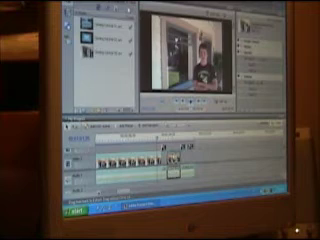
mouse_move(175, 160)
mouse_down()
mouse_move(178, 150)
mouse_move(182, 160)
mouse_up()
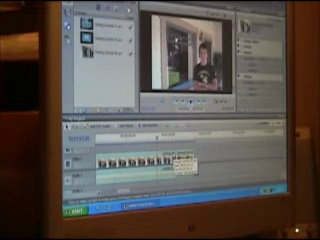
right_click(182, 160)
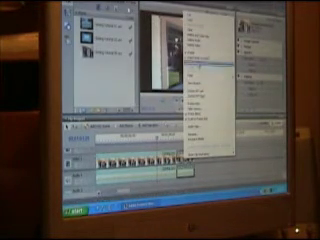
click(205, 58)
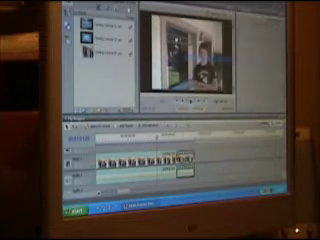
- Trim the new clip, close the gap, and move it onto Video 2 above the first clip
drag(178, 160, 162, 160)
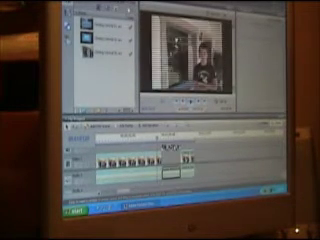
drag(186, 158, 172, 158)
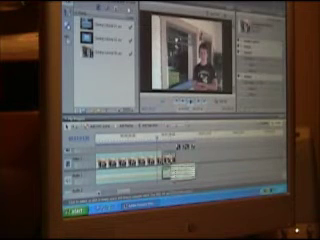
right_click(168, 160)
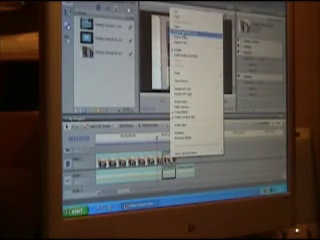
click(196, 56)
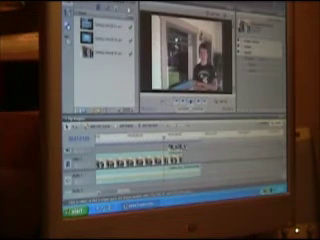
drag(175, 160, 172, 147)
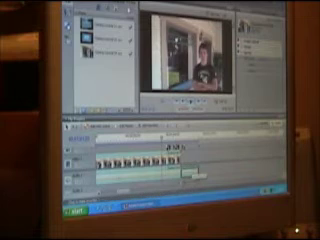
click(173, 148)
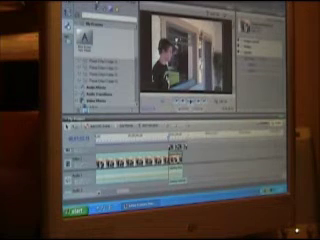
scroll(105, 65, down, 3)
scroll(105, 65, down, 2)
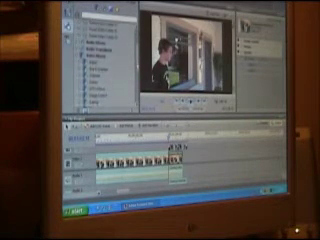
scroll(105, 60, down, 2)
scroll(105, 60, down, 2)
scroll(105, 60, down, 1)
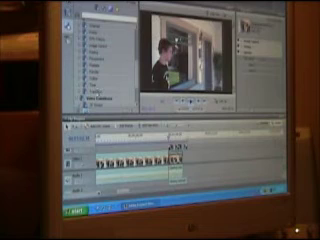
- Expand the Transform video effects folder to show its effect thumbnails
click(100, 90)
click(77, 90)
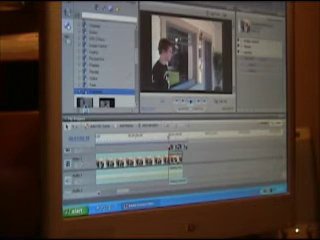
scroll(105, 70, down, 3)
scroll(105, 70, down, 2)
scroll(105, 70, down, 1)
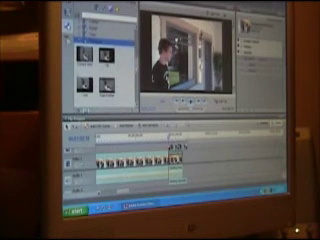
scroll(105, 60, up, 1)
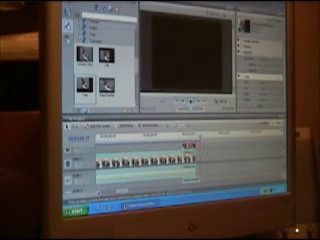
- Lengthen the Video 2 clip so it runs further along the timeline
drag(185, 181, 200, 182)
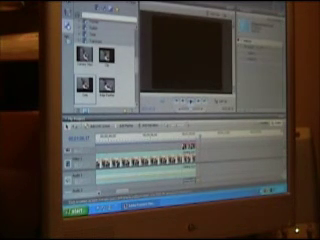